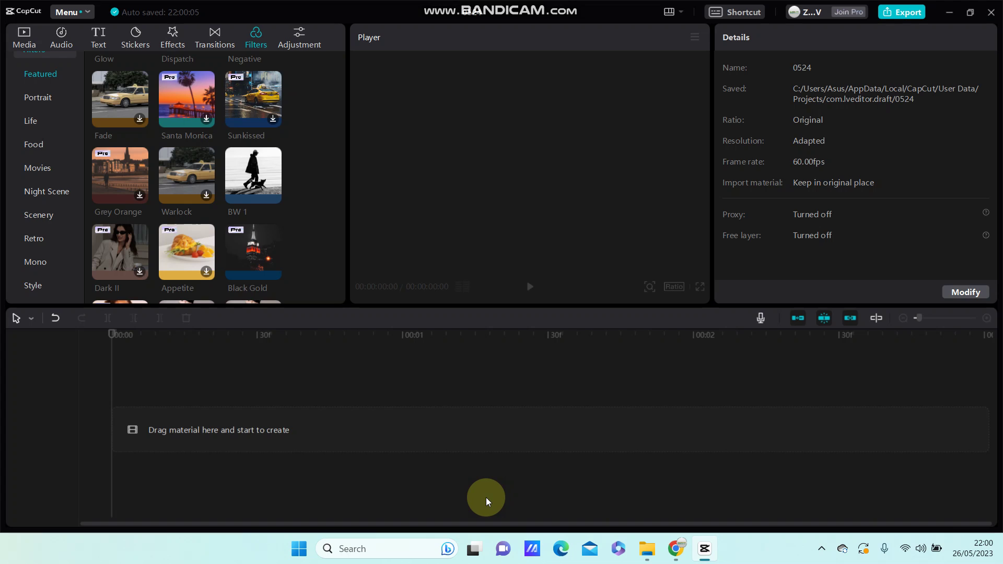
# Add the plain white clip from Media > Library > B&W to the timeline
pyautogui.click(101, 41)
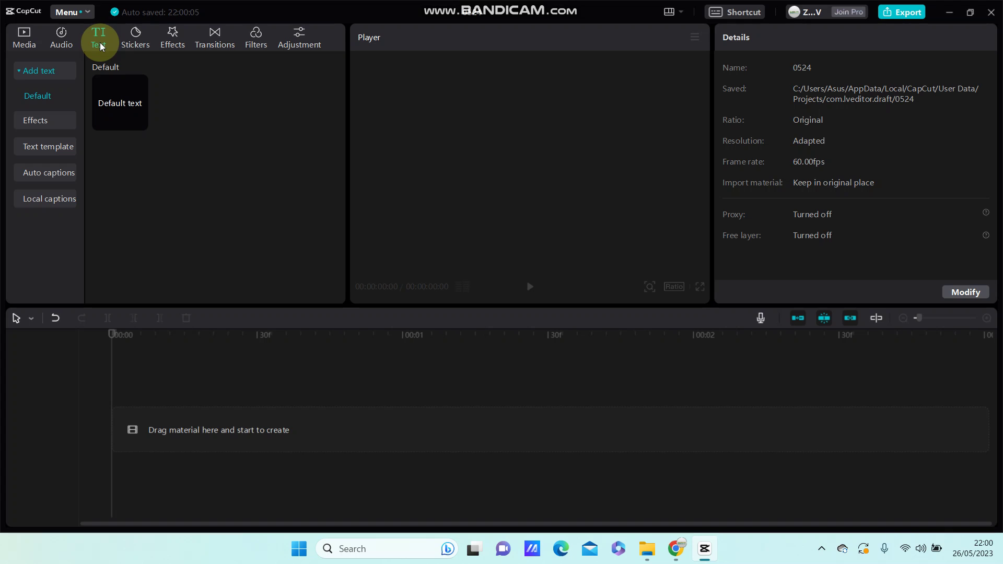
pyautogui.click(24, 37)
pyautogui.click(36, 121)
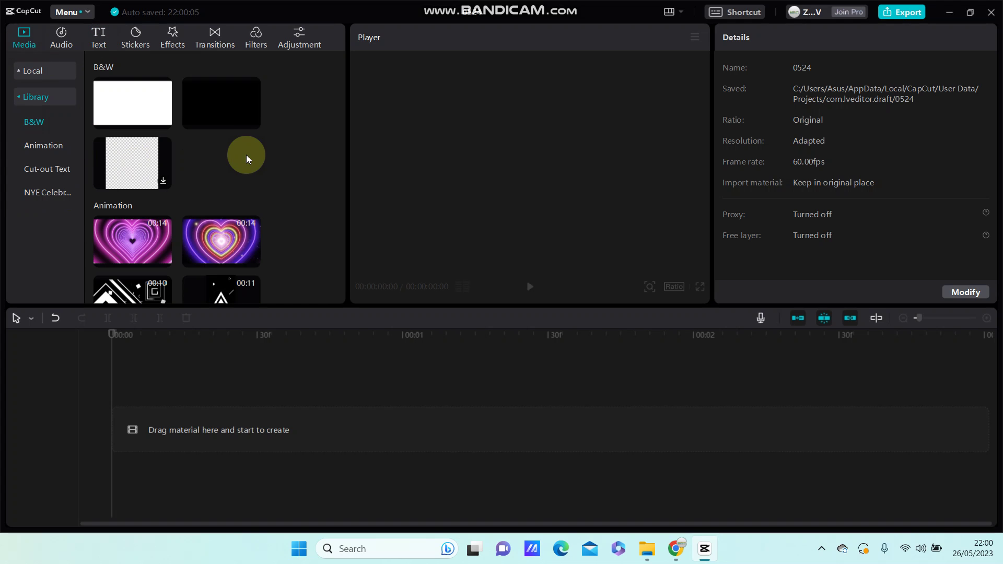
pyautogui.click(162, 122)
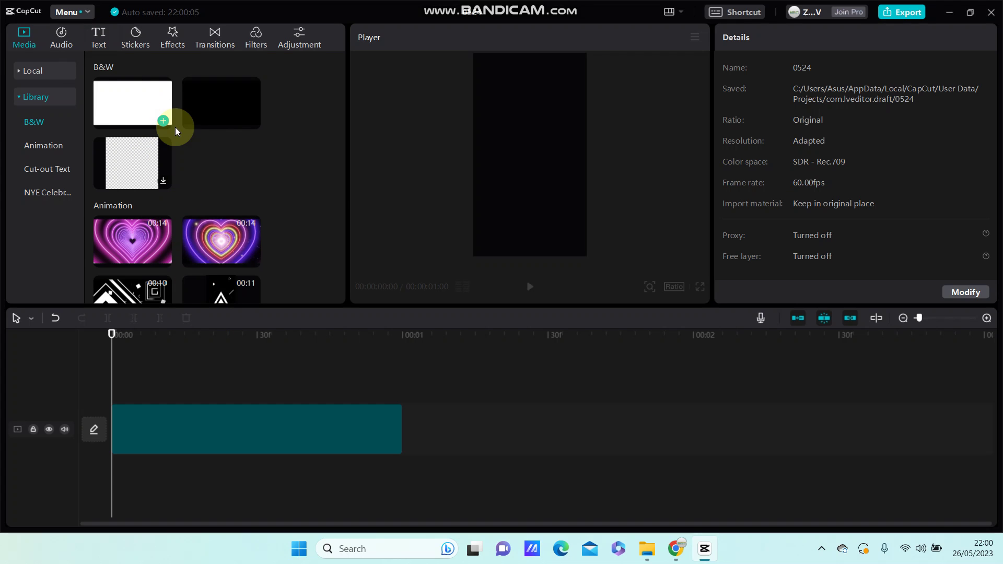
# Add a Default text layer and trim the white clip to end at about 00:03
pyautogui.click(99, 37)
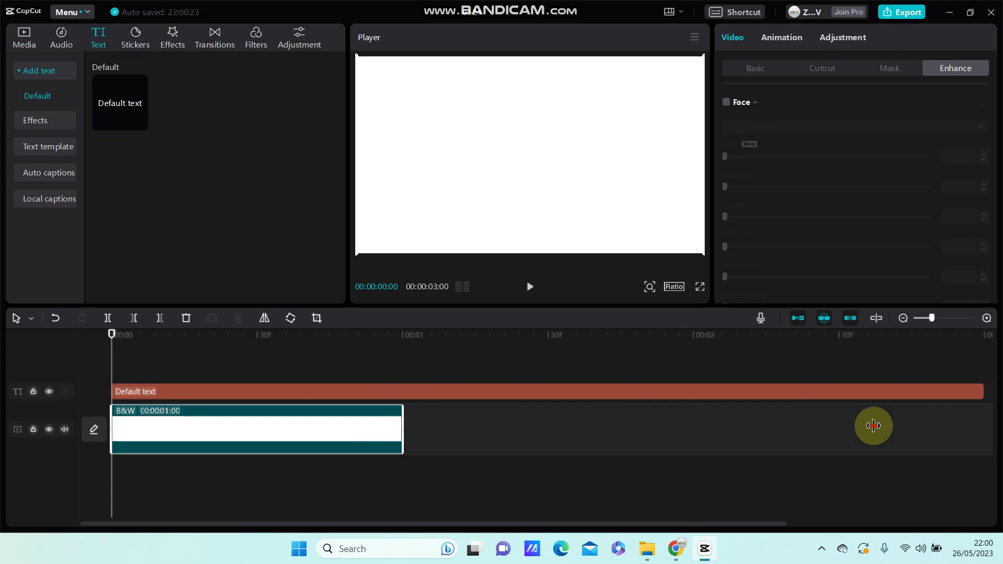
pyautogui.moveTo(873, 425); pyautogui.dragTo(994, 427)
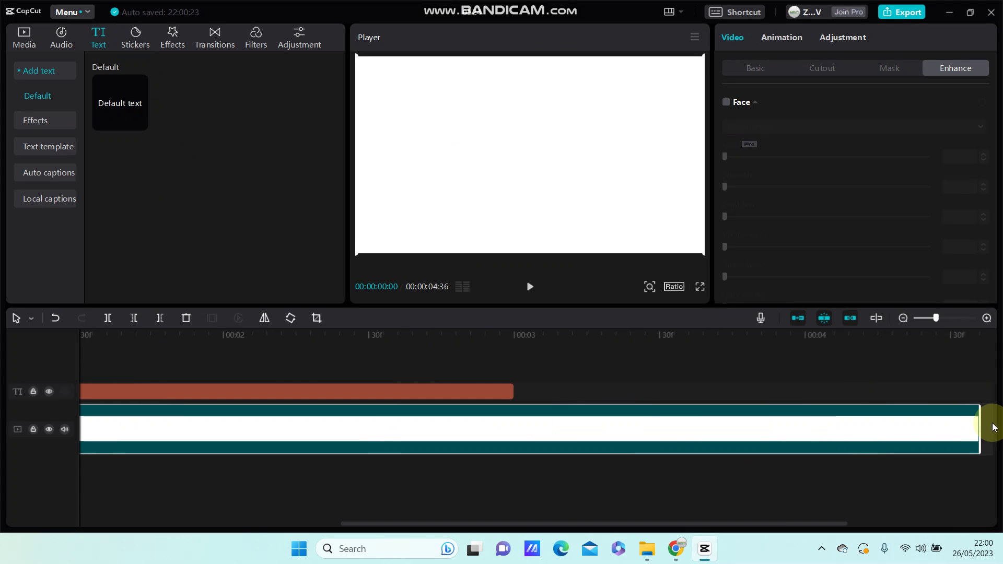
pyautogui.moveTo(980, 426); pyautogui.dragTo(528, 404)
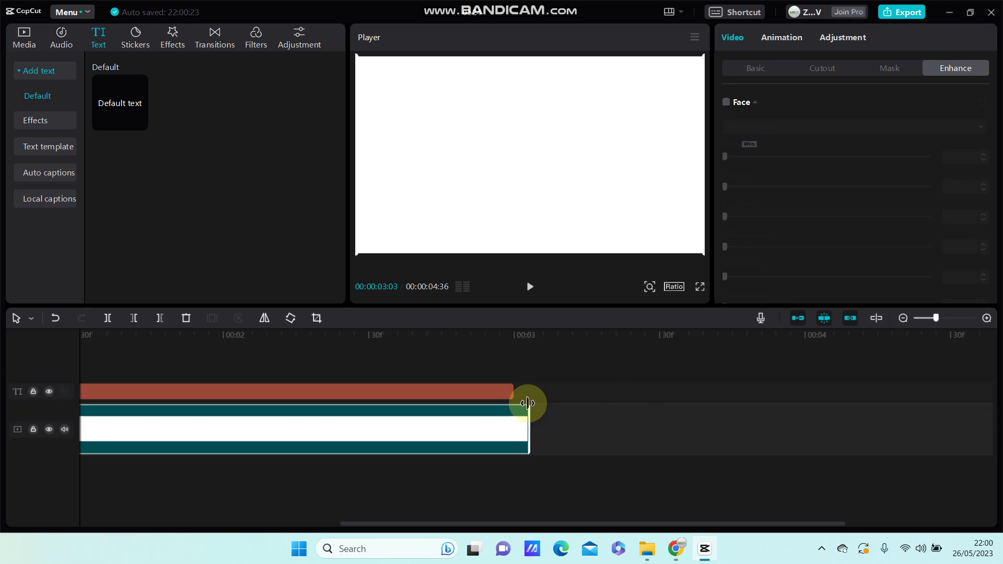
# Replace the text clip's default words with 'hi'
pyautogui.click(512, 396)
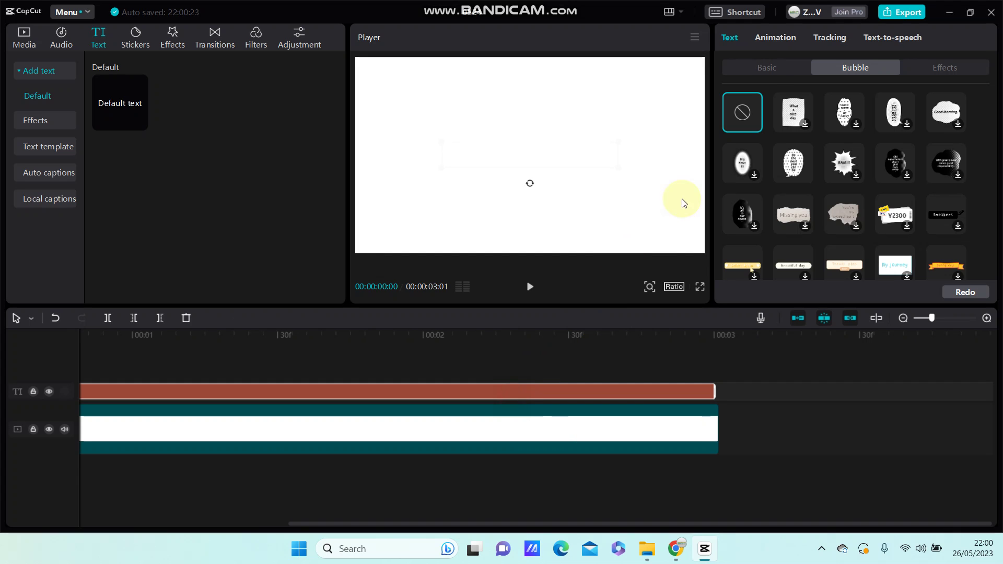
pyautogui.click(770, 70)
pyautogui.click(806, 118)
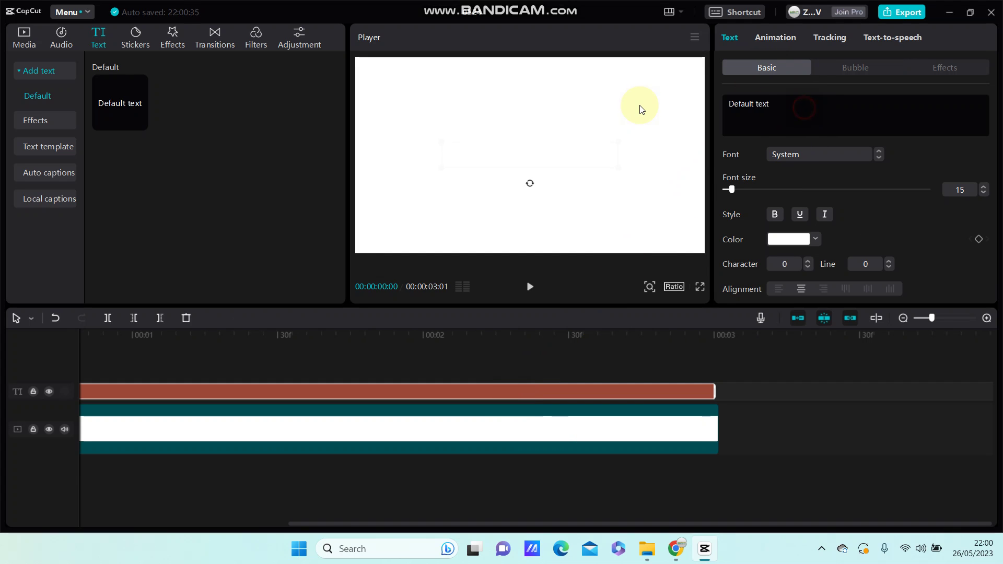
pyautogui.hotkey('ctrl', 'a')
pyautogui.press('BackSpace')
pyautogui.write('h')
pyautogui.press('BackSpace')
pyautogui.write('hi')
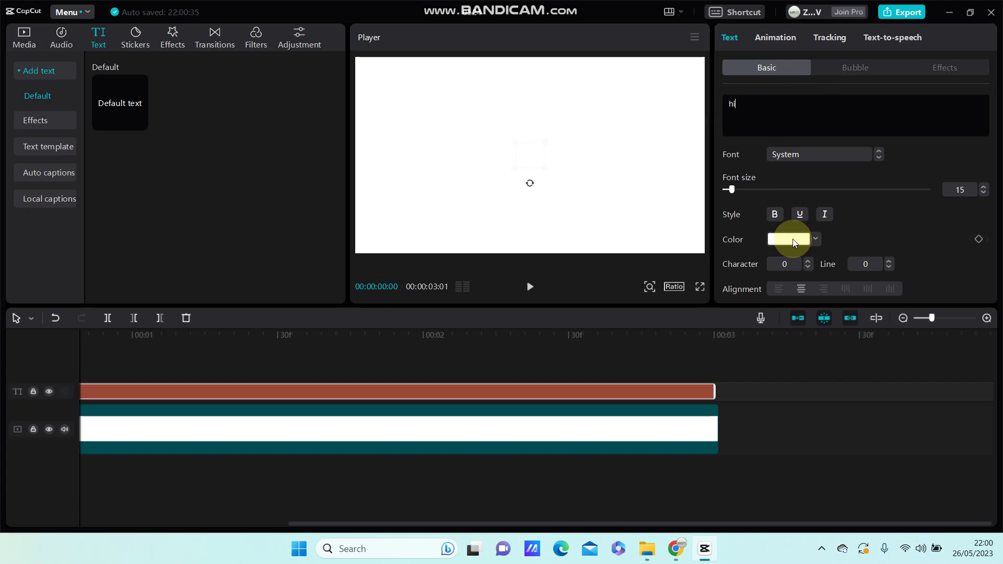
# Make the 'hi' text dark red (370000)
pyautogui.click(812, 245)
pyautogui.moveTo(868, 319); pyautogui.dragTo(886, 318)
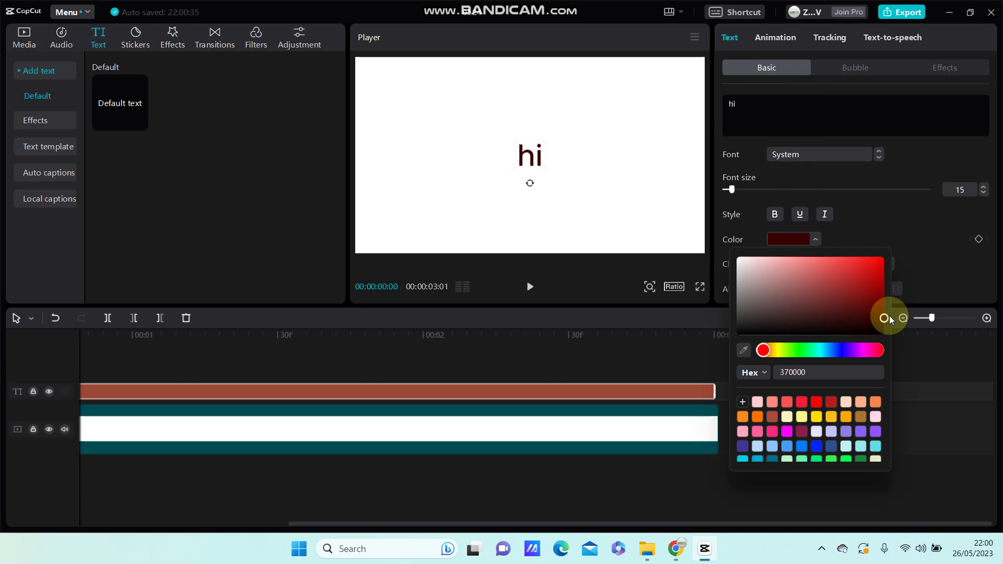
pyautogui.click(848, 69)
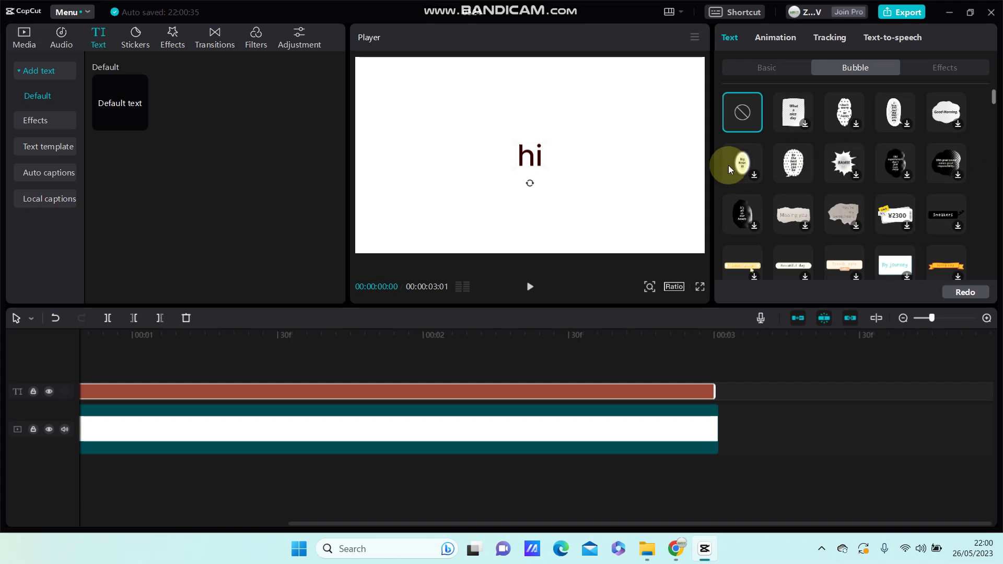
pyautogui.scroll(-2, 928, 236)
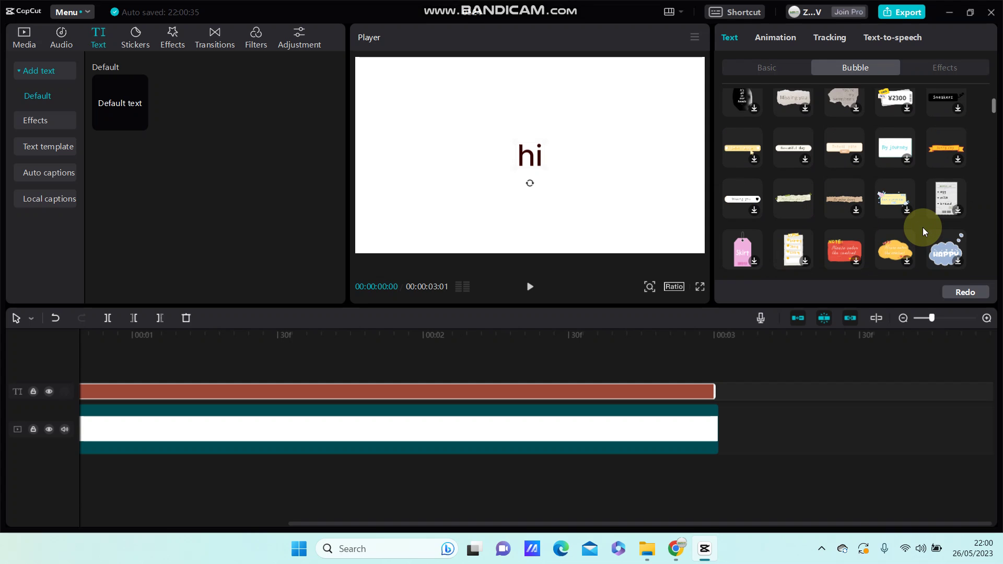
pyautogui.scroll(-1, 882, 231)
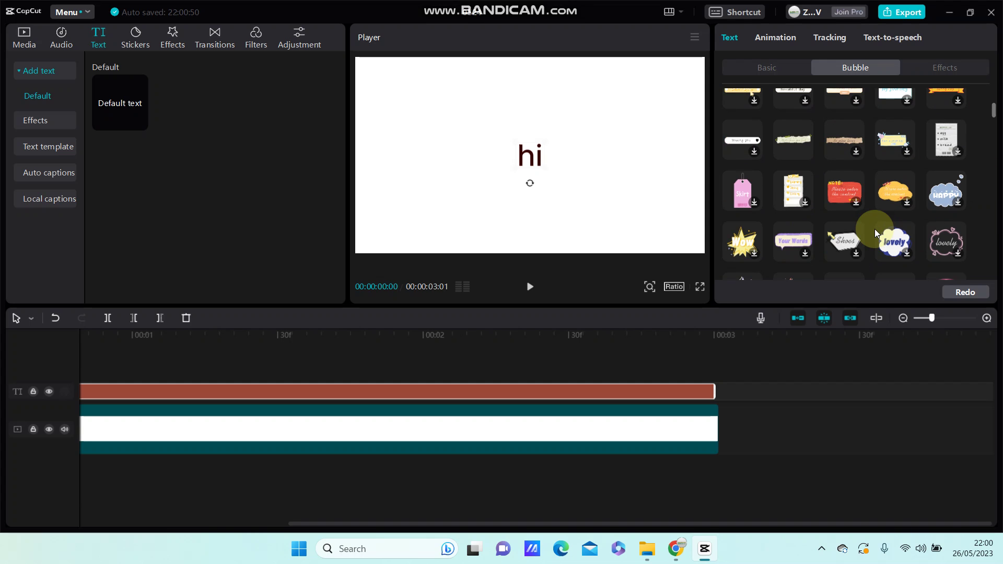
pyautogui.scroll(2, 874, 229)
pyautogui.scroll(1, 953, 227)
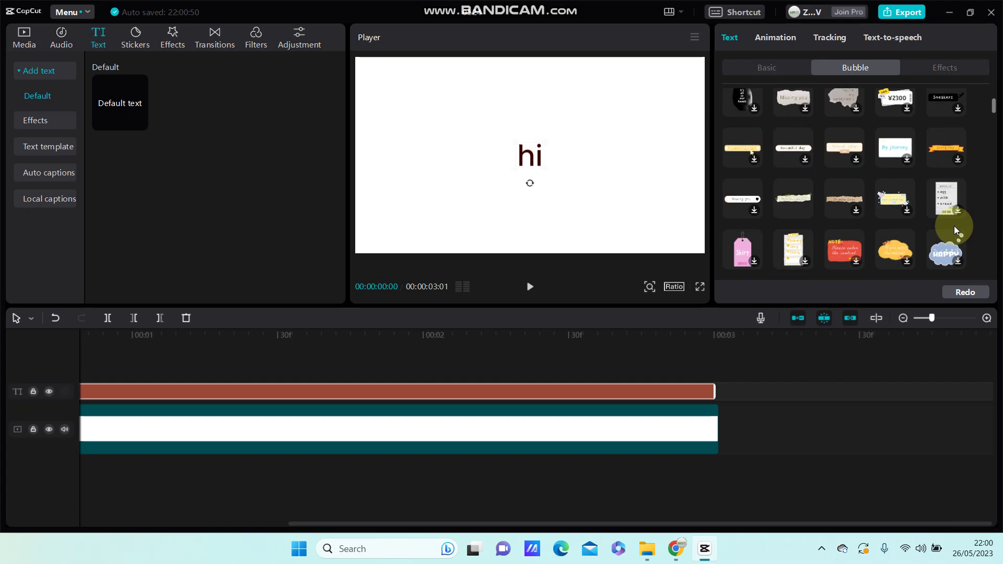
pyautogui.scroll(-2, 954, 226)
pyautogui.scroll(-2, 953, 226)
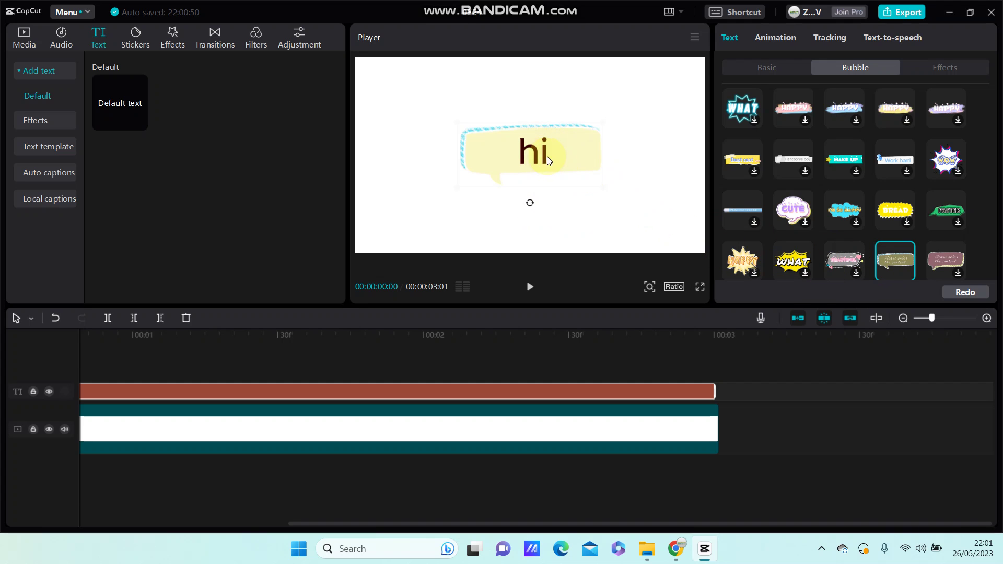
pyautogui.scroll(-2, 904, 256)
pyautogui.scroll(-2, 904, 257)
pyautogui.scroll(1, 904, 256)
# Give 'hi' the cyan brush-stroke bubble and drag it up-left in the Player
pyautogui.click(853, 209)
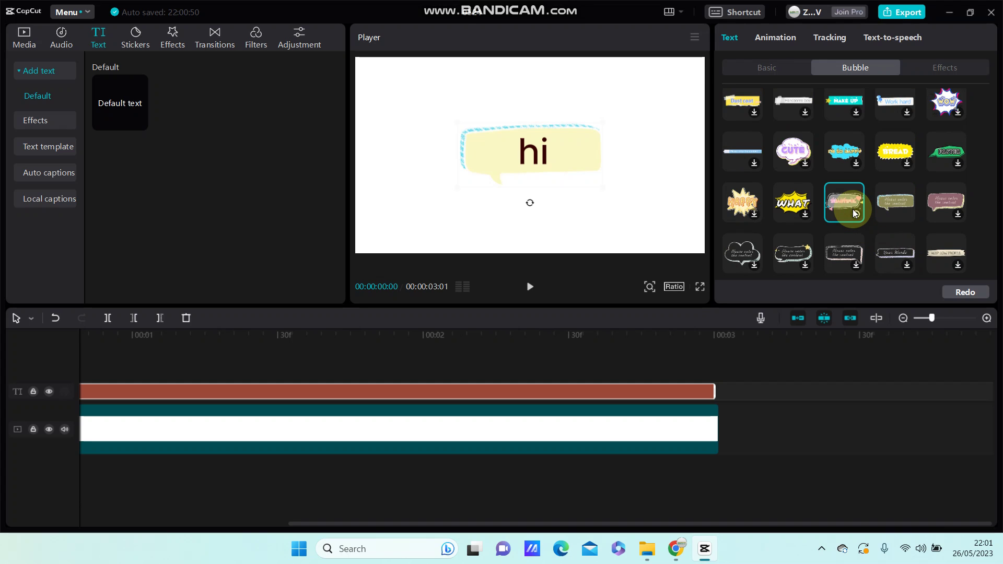
pyautogui.click(852, 151)
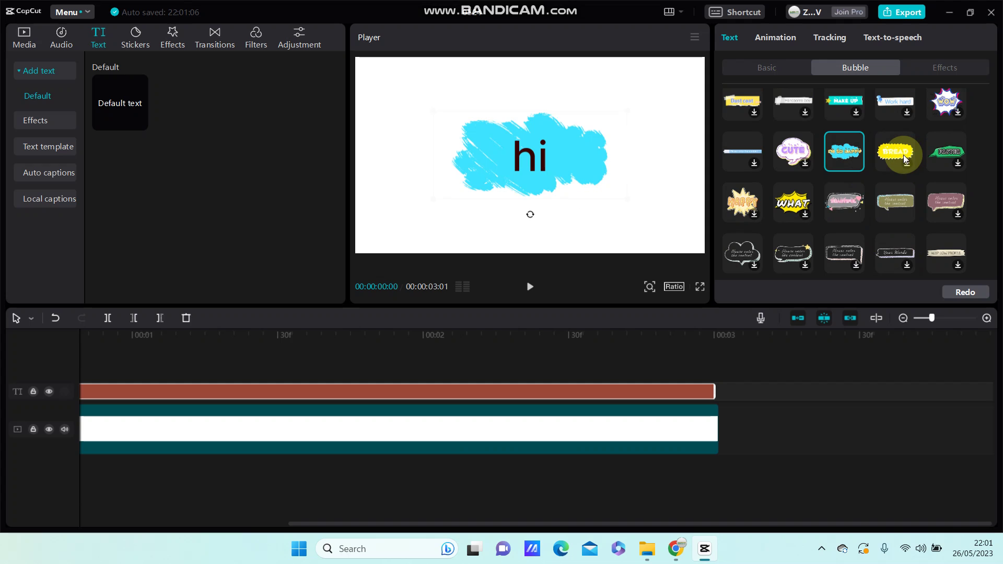
pyautogui.moveTo(576, 158); pyautogui.dragTo(486, 125)
pyautogui.moveTo(528, 165)
pyautogui.mouseDown()
pyautogui.moveTo(561, 190)
pyautogui.moveTo(504, 147)
pyautogui.moveTo(565, 176)
pyautogui.mouseUp()
pyautogui.click(566, 215)
# Lower the 'hi' text's font size to 5 on the Basic slider
pyautogui.click(494, 390)
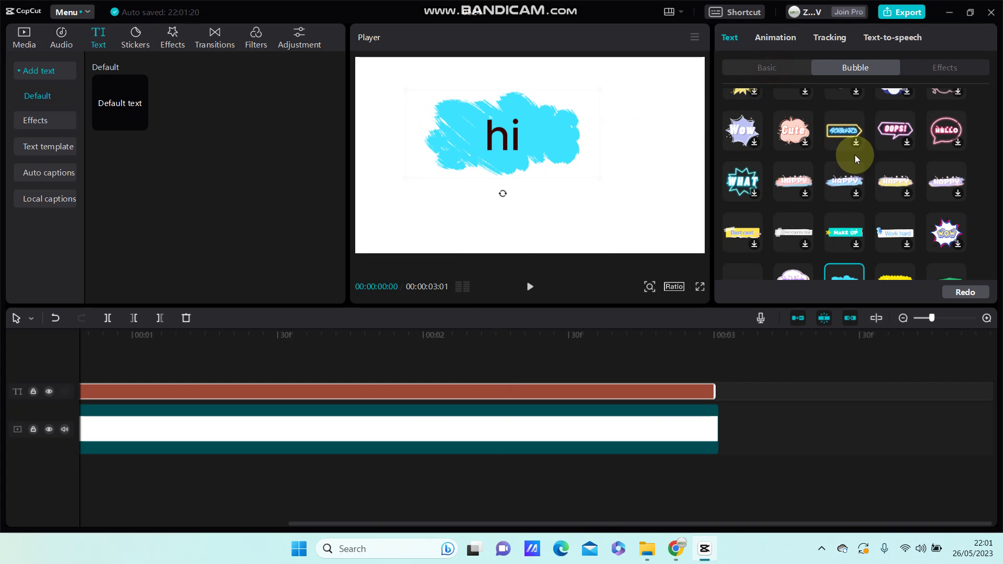
pyautogui.moveTo(734, 190); pyautogui.dragTo(721, 191)
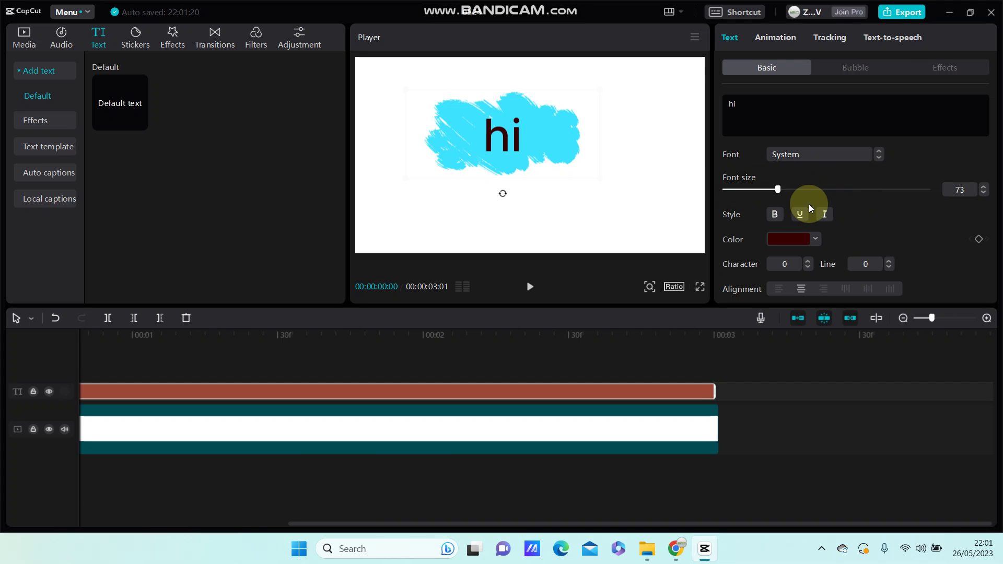
pyautogui.click(575, 222)
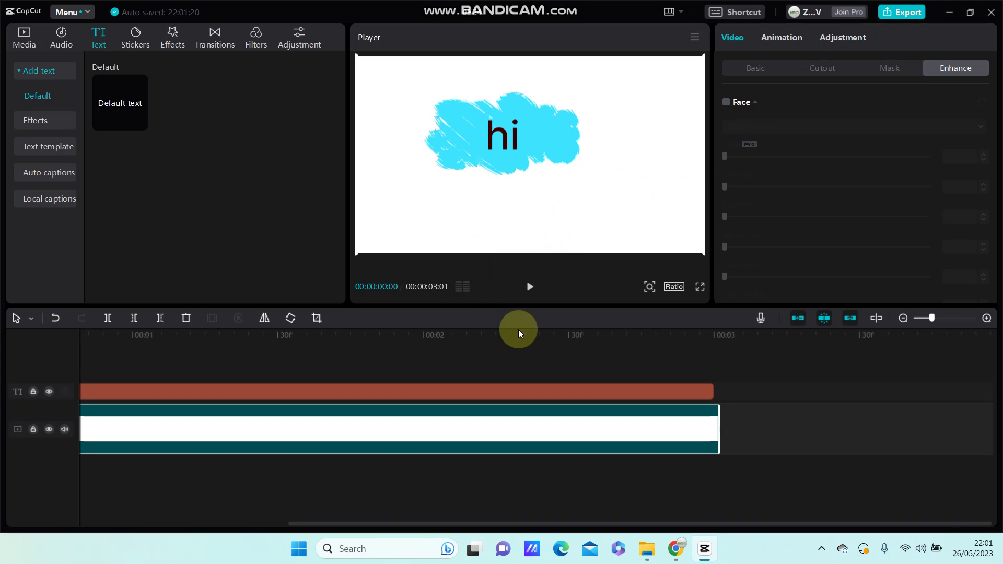